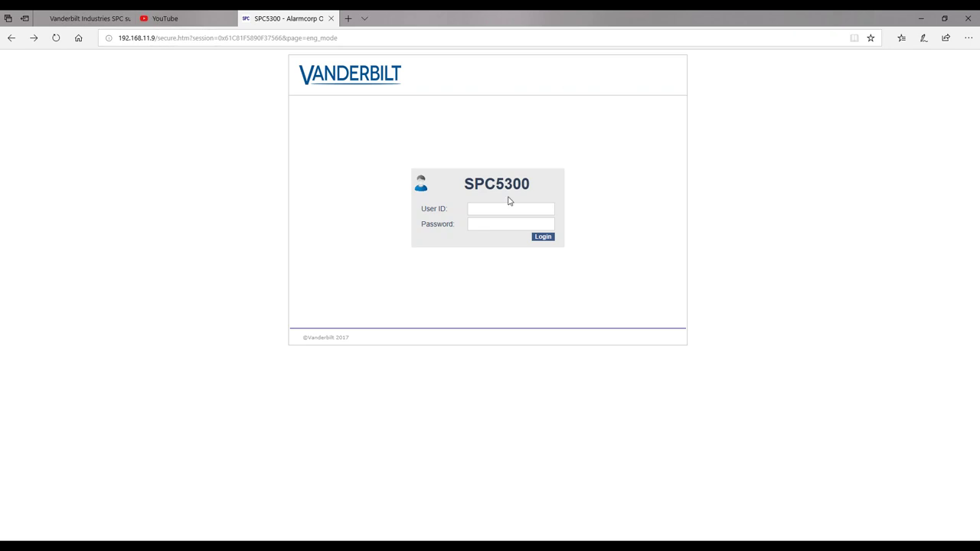
# Step: Log in to the SPC5300 panel with the engineer's user ID and password
pyautogui.click(487, 208)
pyautogui.click(485, 227)
pyautogui.click(543, 237)
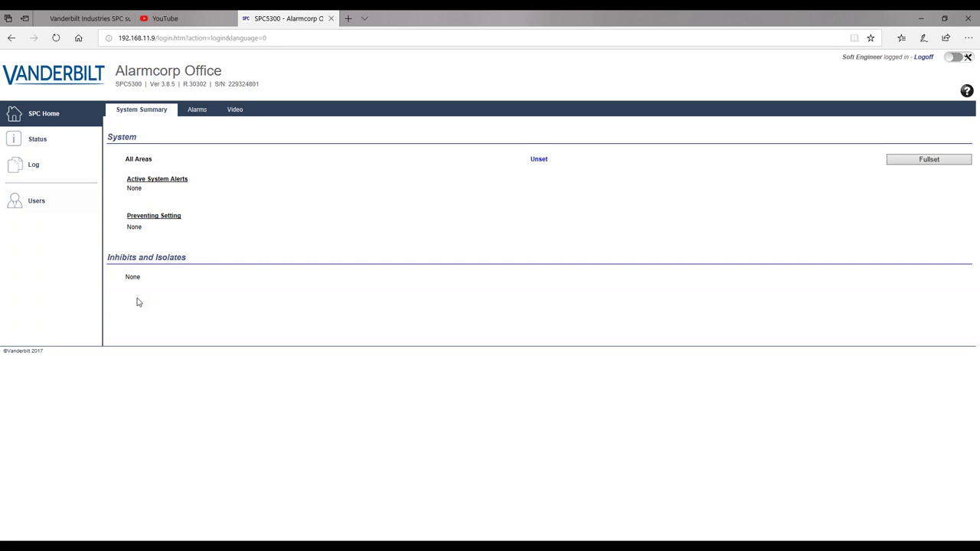
# Step: Review the panel's alarms page and the live video camera views
pyautogui.click(196, 111)
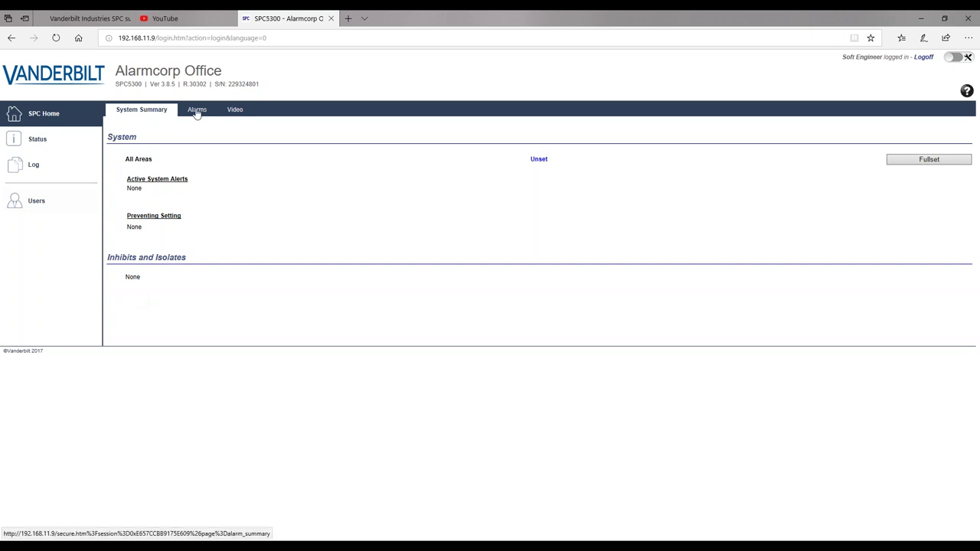
pyautogui.click(234, 111)
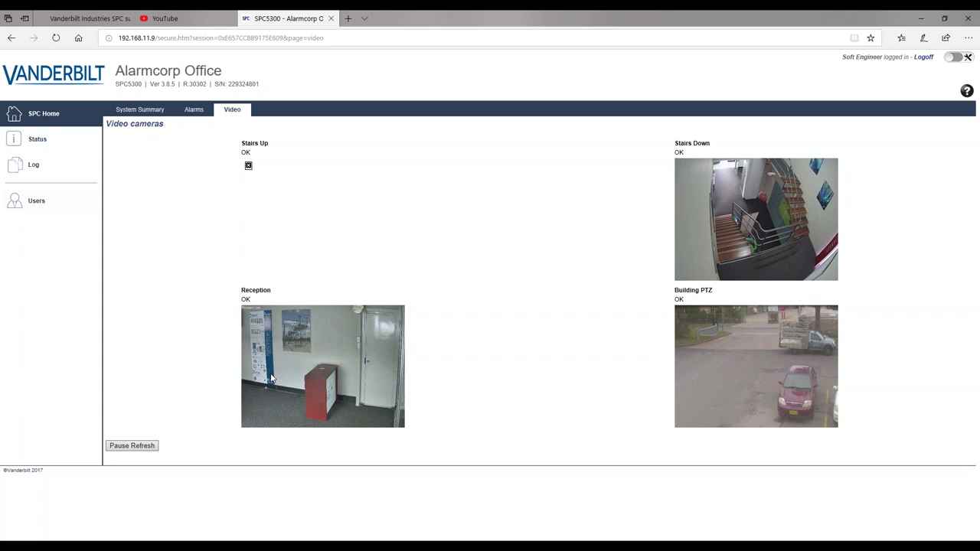
# Step: Check the controller hardware status, including the auxiliary voltage and auxiliary current in the power readings
pyautogui.click(36, 143)
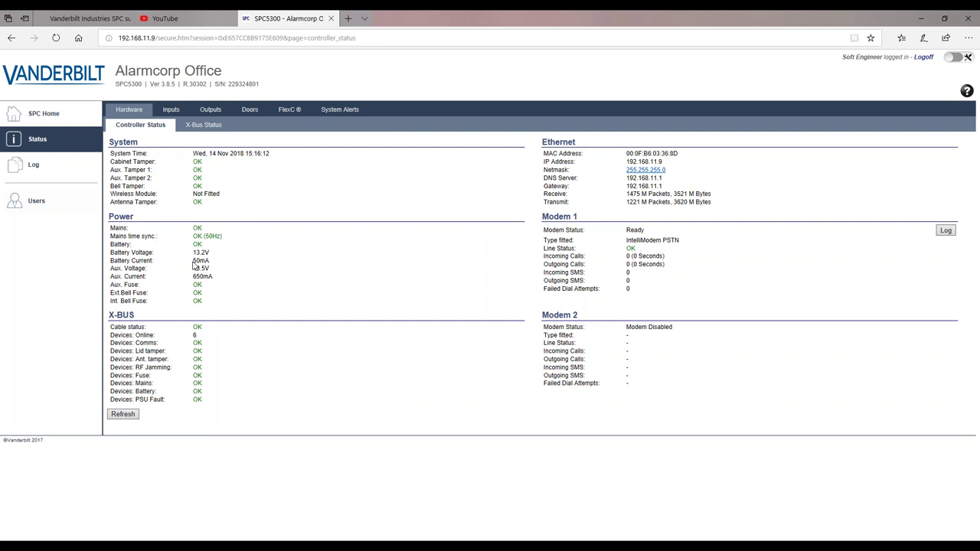
pyautogui.moveTo(189, 271); pyautogui.dragTo(212, 270)
pyautogui.click(232, 275)
pyautogui.moveTo(192, 277); pyautogui.dragTo(214, 276)
pyautogui.click(215, 281)
# Step: Check the status of all zones and read through the event log of zone 1 PIR Office
pyautogui.click(170, 111)
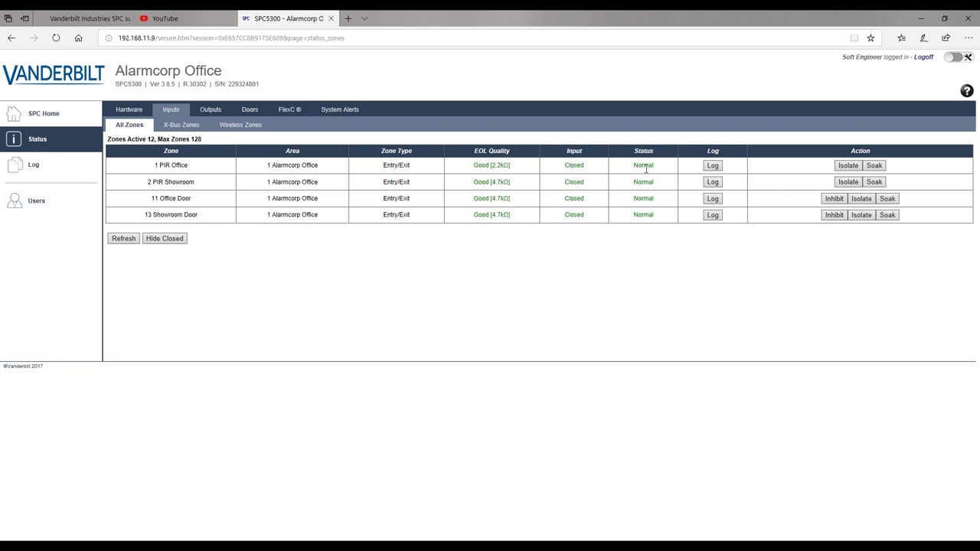
pyautogui.click(712, 166)
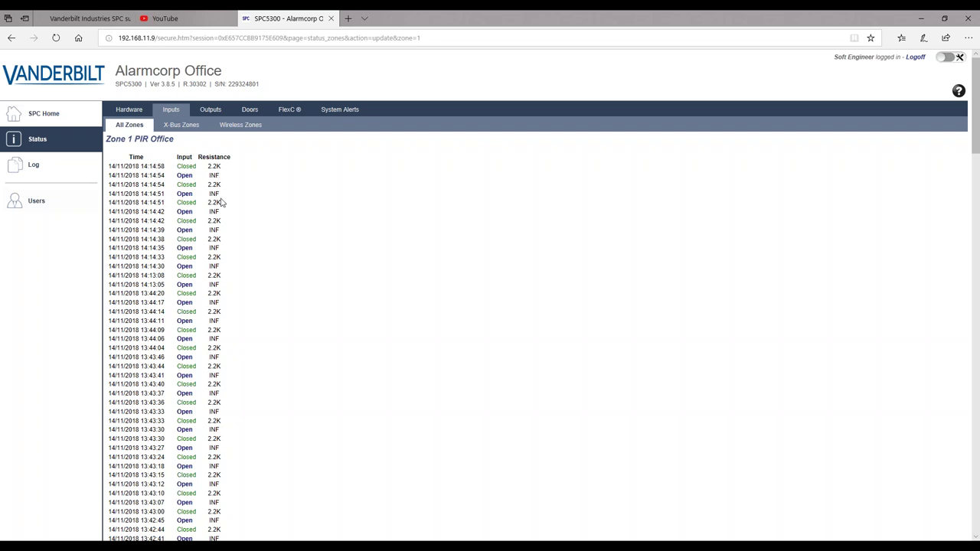
pyautogui.scroll(-12, 237, 265)
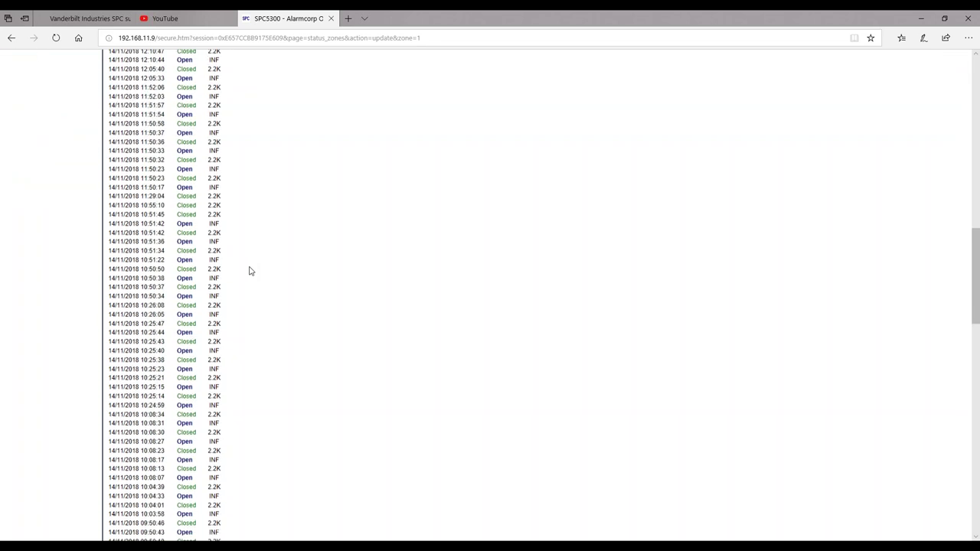
pyautogui.scroll(-15, 248, 271)
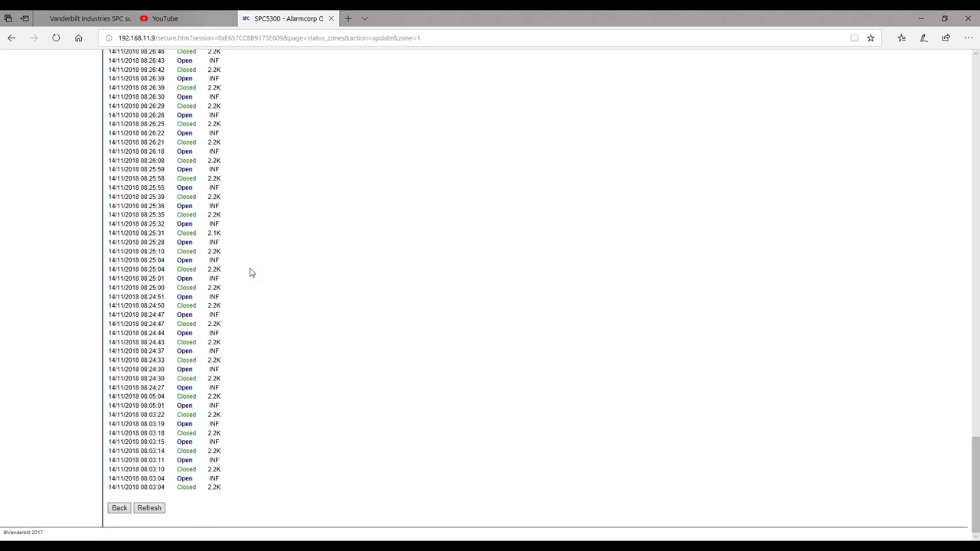
pyautogui.scroll(20, 249, 271)
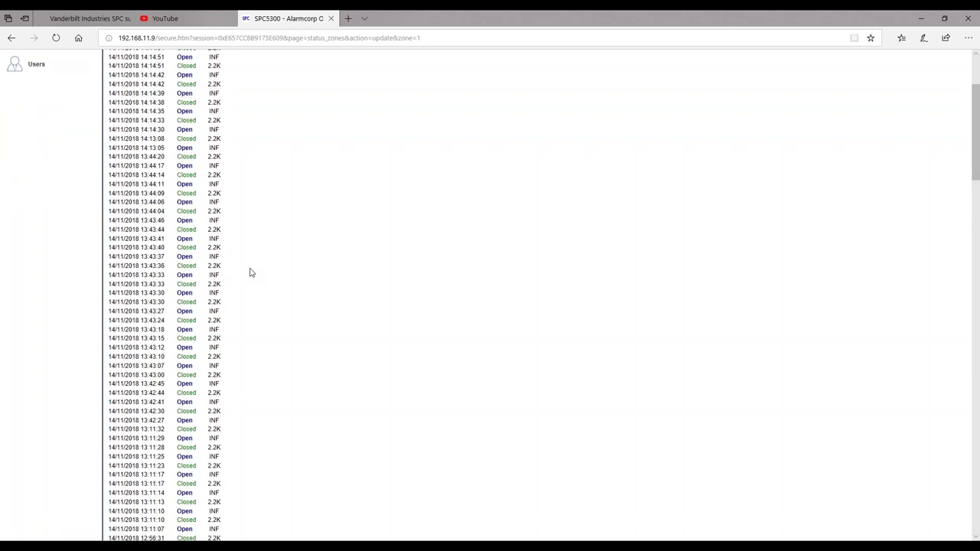
pyautogui.scroll(4, 249, 271)
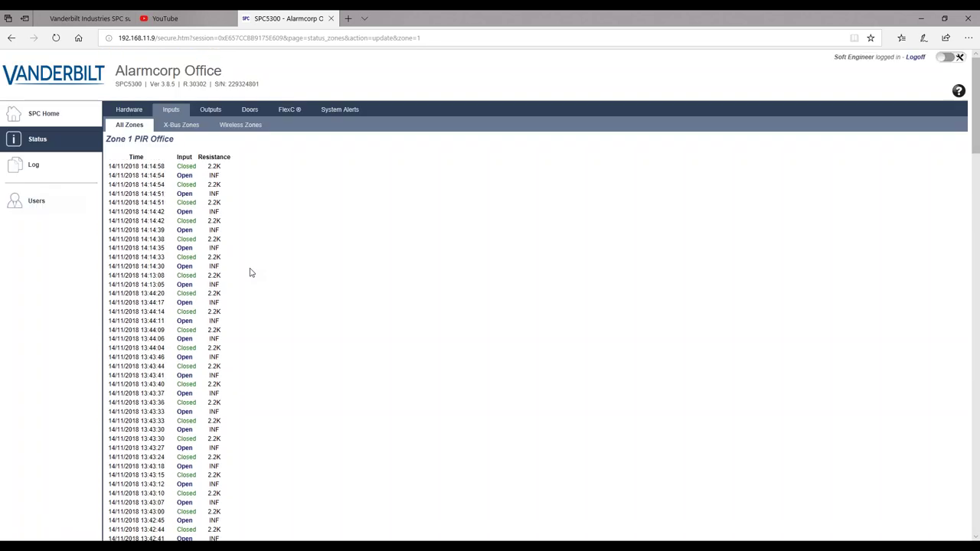
# Step: Review the mapping gate output status and the door status, including the access log of door 1
pyautogui.click(209, 114)
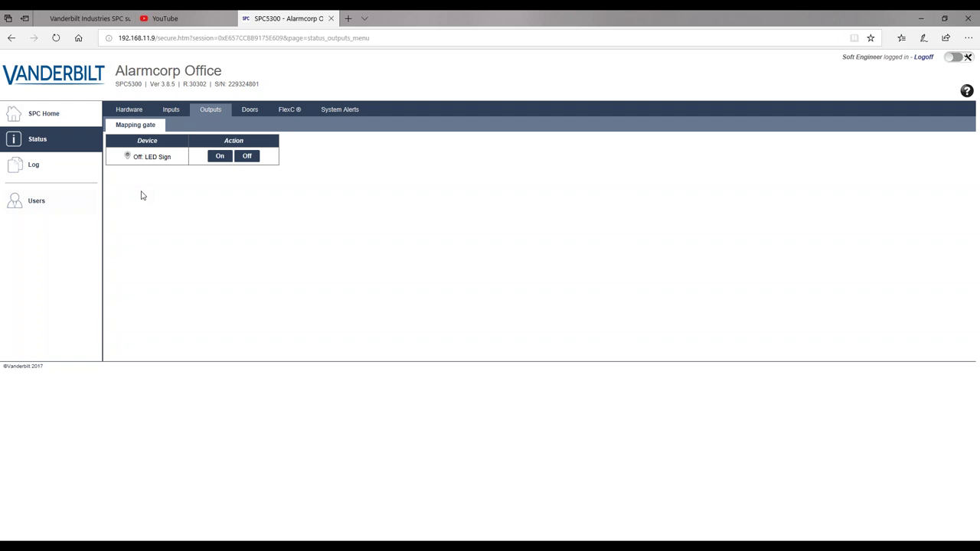
pyautogui.click(245, 112)
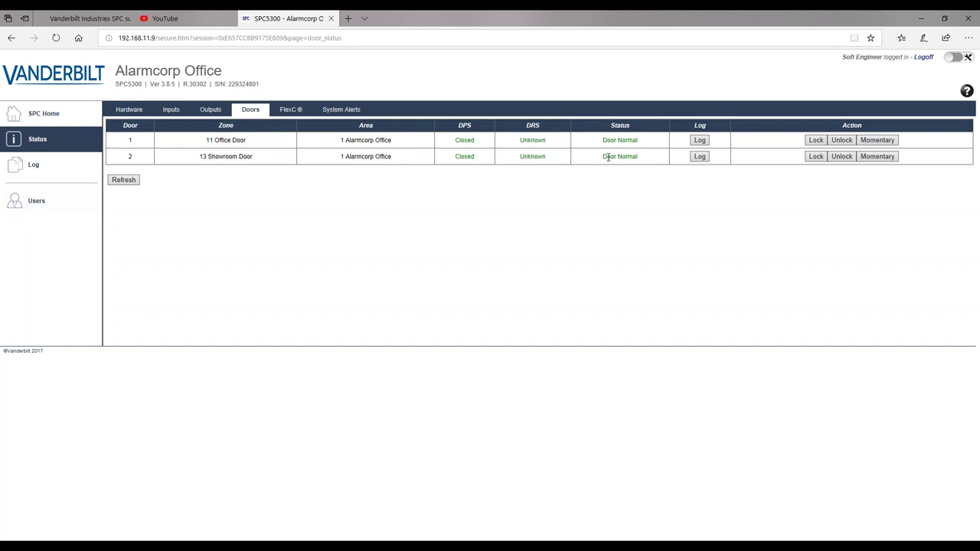
pyautogui.click(701, 141)
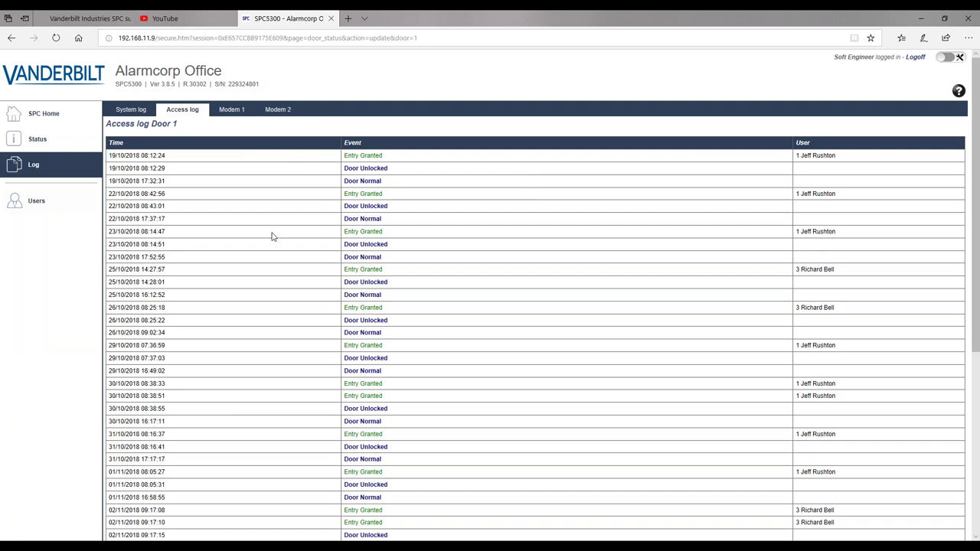
pyautogui.click(37, 138)
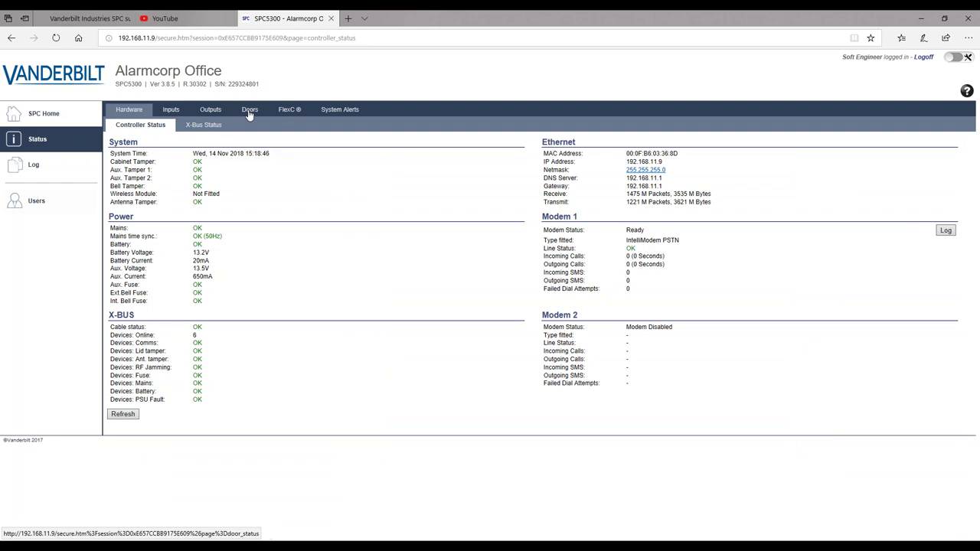
pyautogui.click(250, 110)
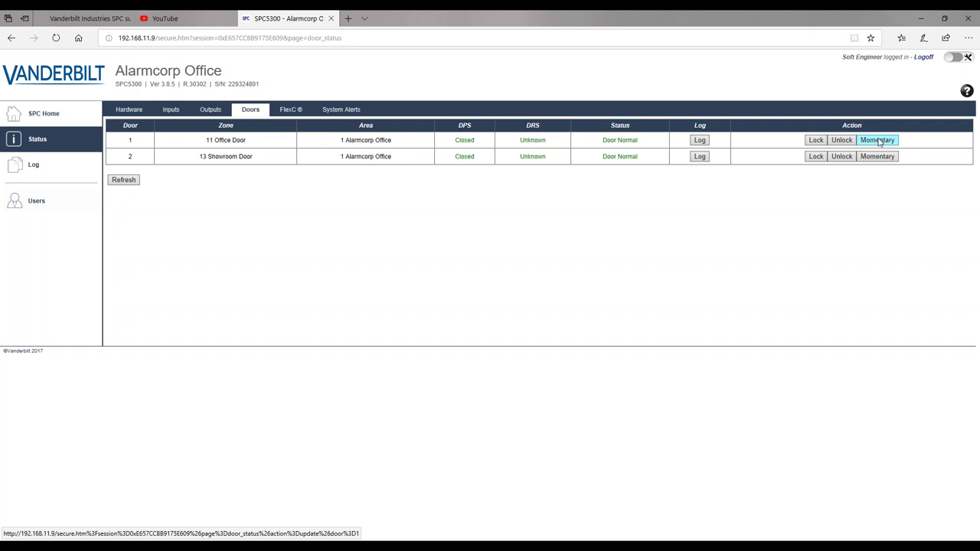
# Step: Check the FlexC status of SPC Connect, including the time since last poll, and review the system alerts list
pyautogui.click(290, 109)
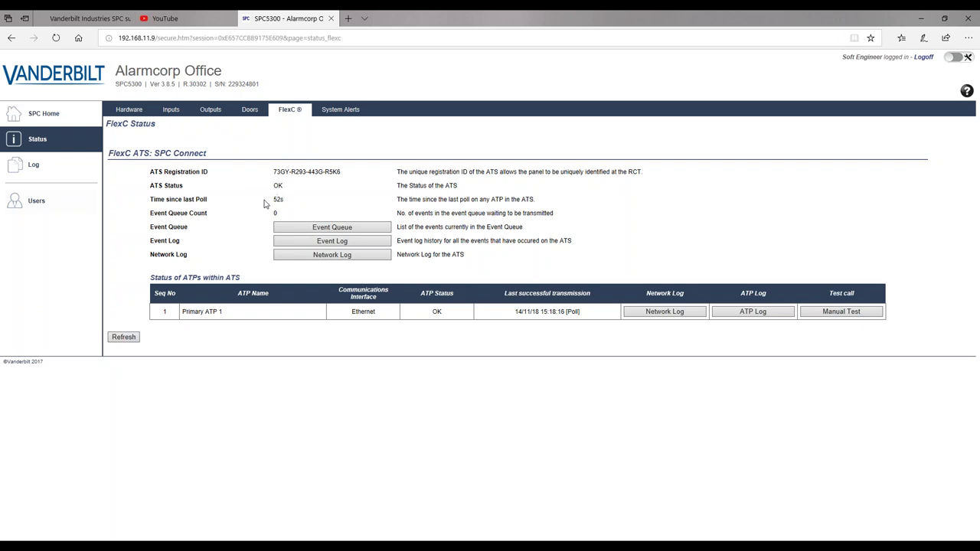
pyautogui.moveTo(272, 200); pyautogui.dragTo(291, 197)
pyautogui.click(339, 113)
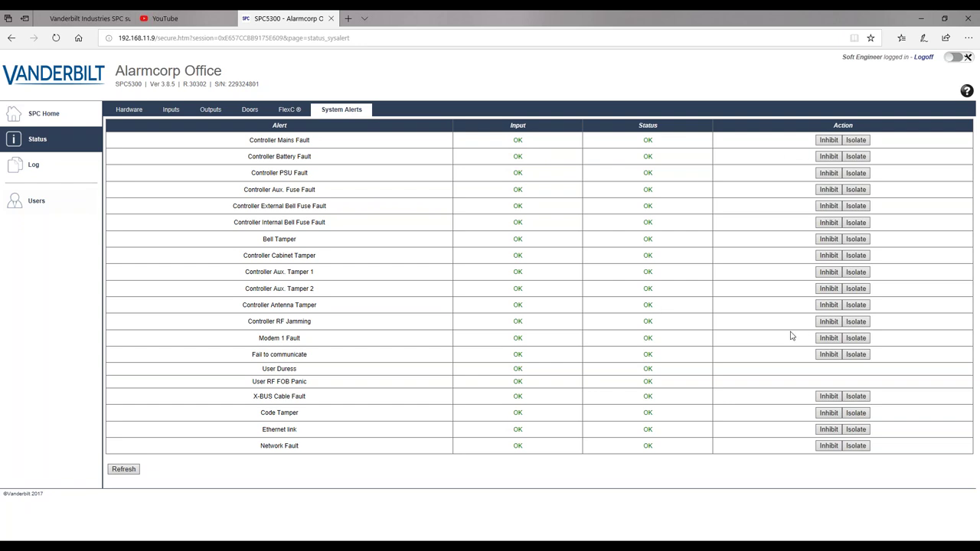
# Step: Review the panel's system, alarm, cause and effect, access and modem 1 logs
pyautogui.click(34, 167)
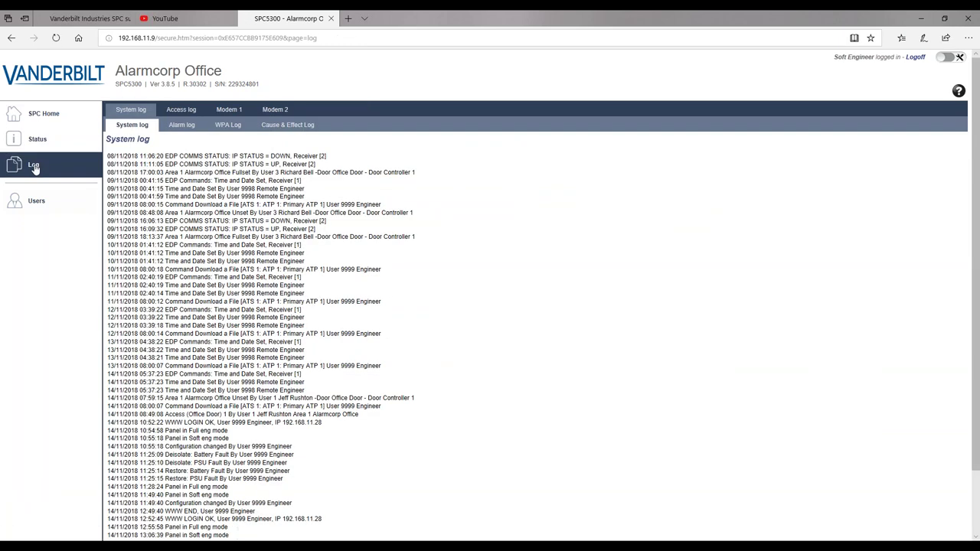
pyautogui.click(175, 128)
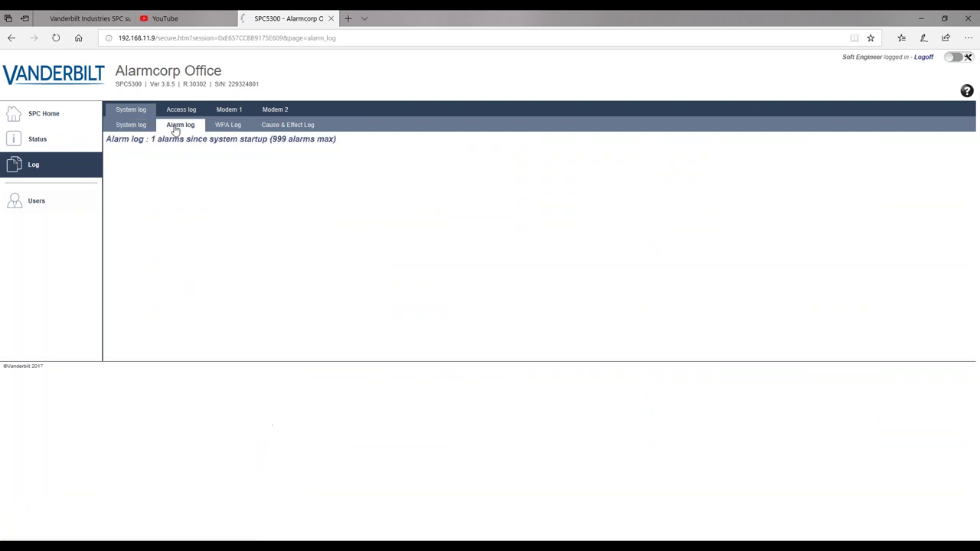
pyautogui.click(283, 127)
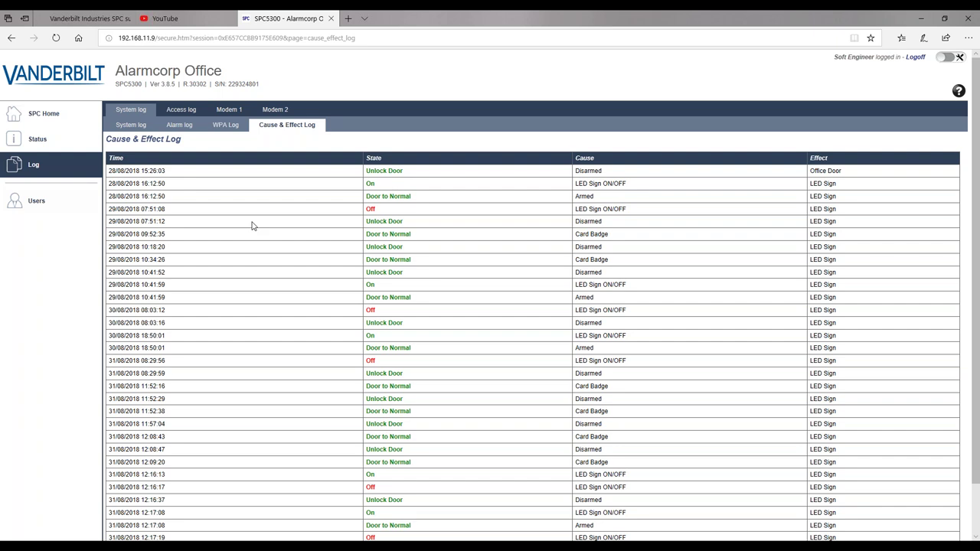
pyautogui.click(182, 111)
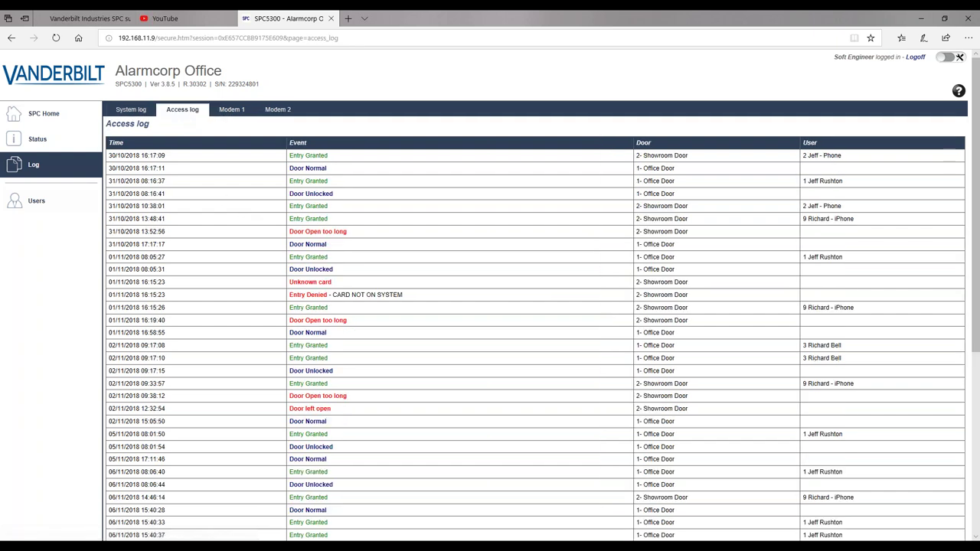
pyautogui.click(236, 112)
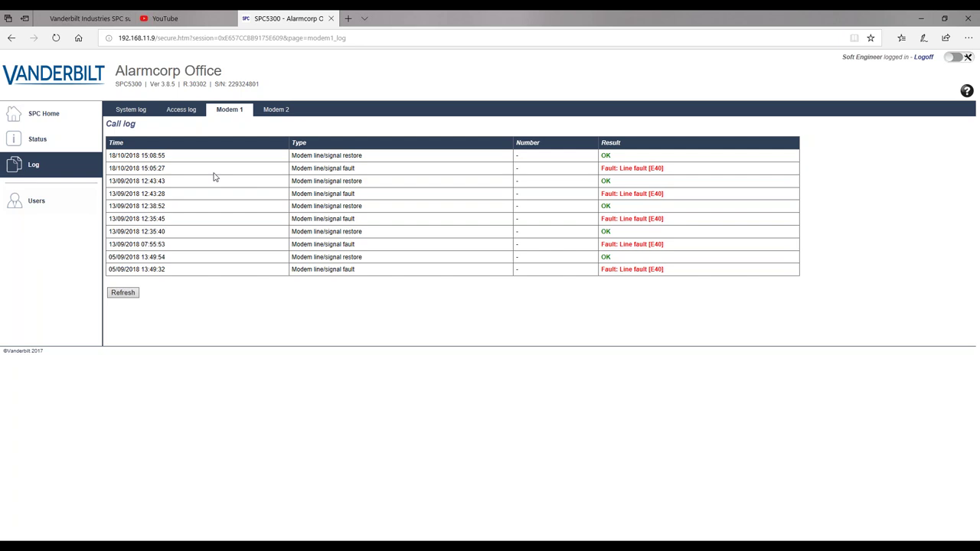
pyautogui.click(121, 113)
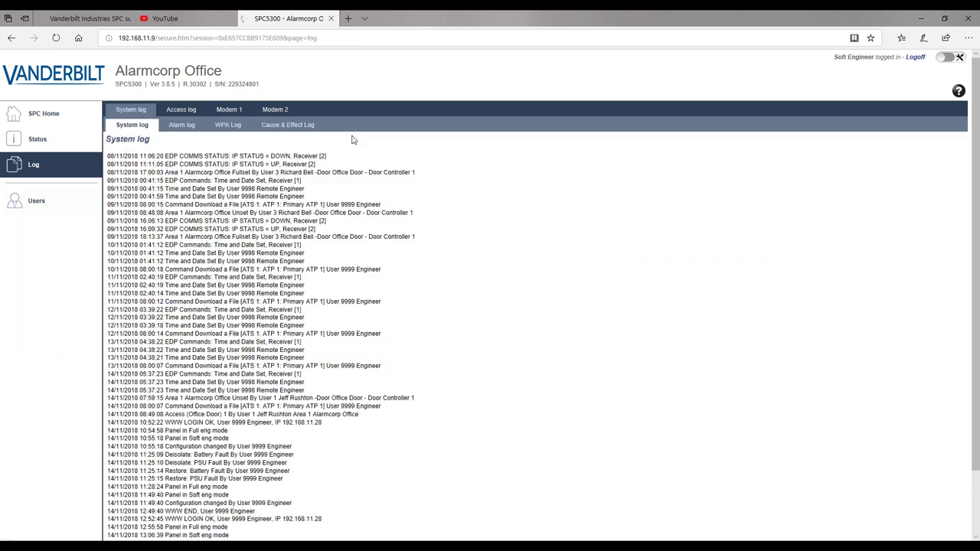
# Step: Switch the panel to Full Engineer mode and open the controller hardware configuration
pyautogui.click(947, 57)
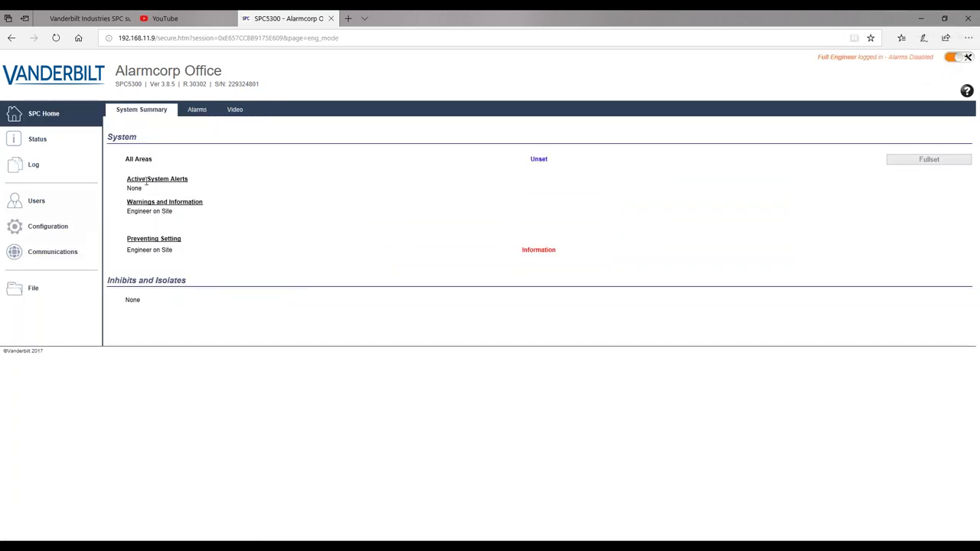
pyautogui.click(41, 230)
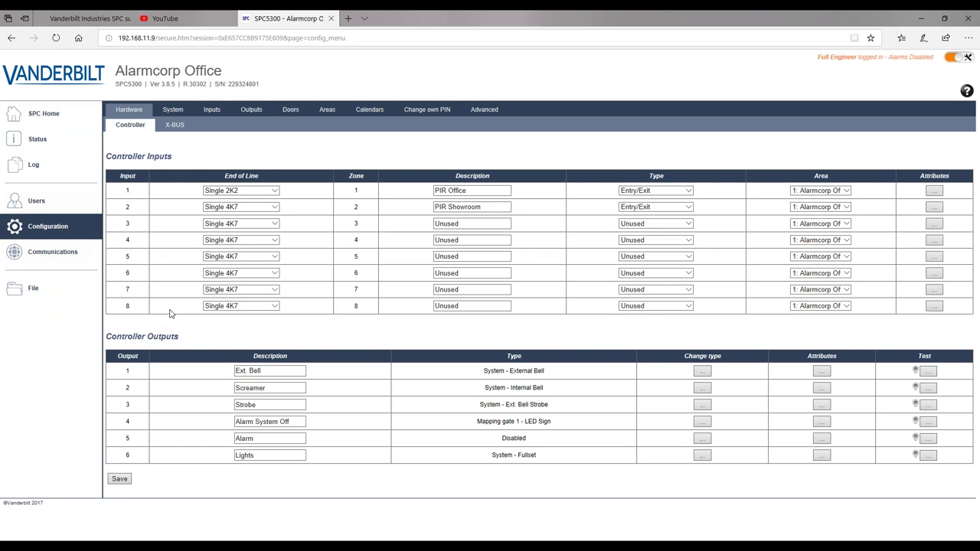
# Step: Examine the end of line, description, zone type and area options for controller input 1
pyautogui.click(274, 190)
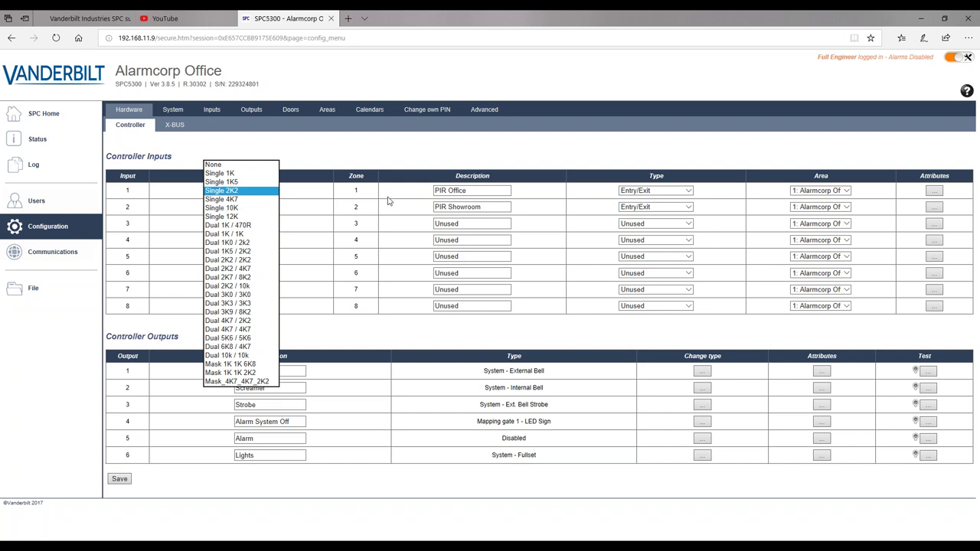
pyautogui.click(471, 192)
pyautogui.click(472, 191)
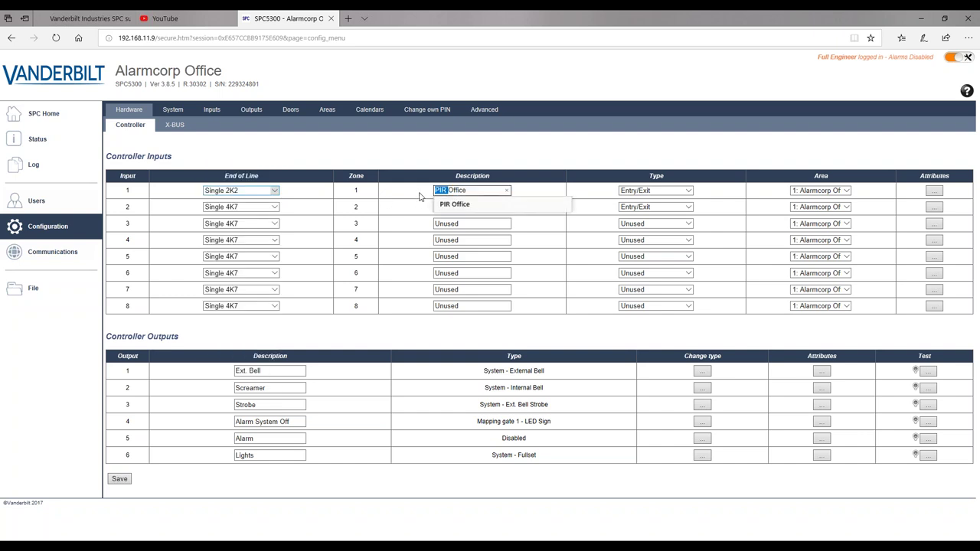
pyautogui.doubleClick(440, 190)
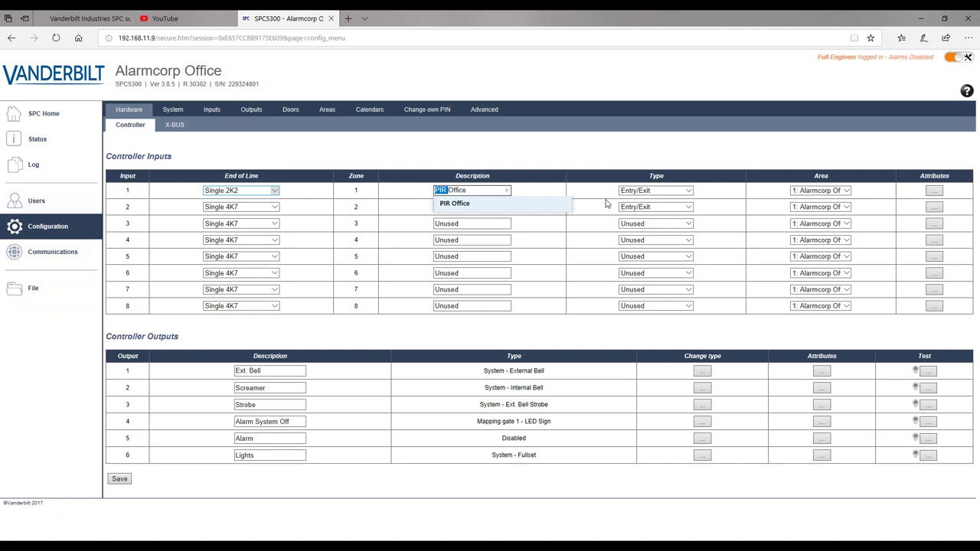
pyautogui.click(688, 193)
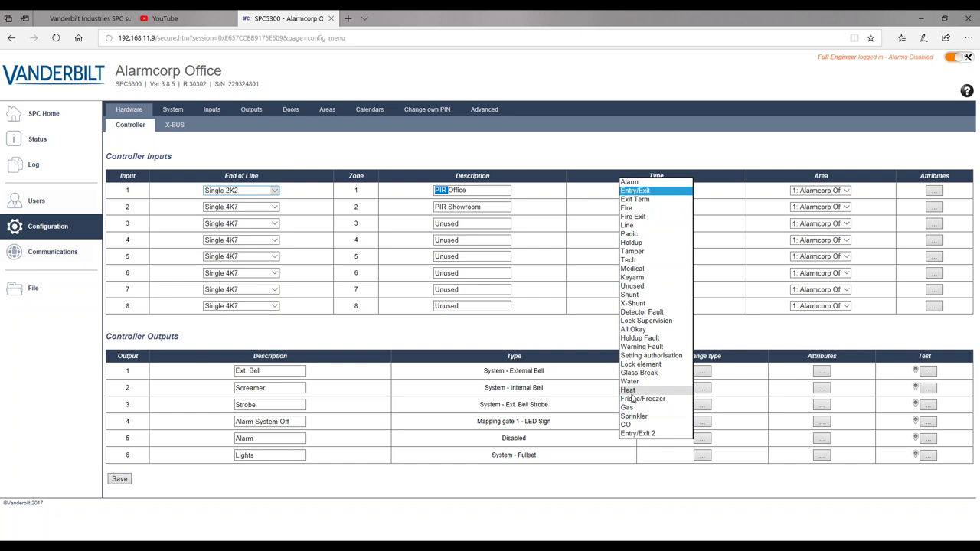
pyautogui.click(847, 194)
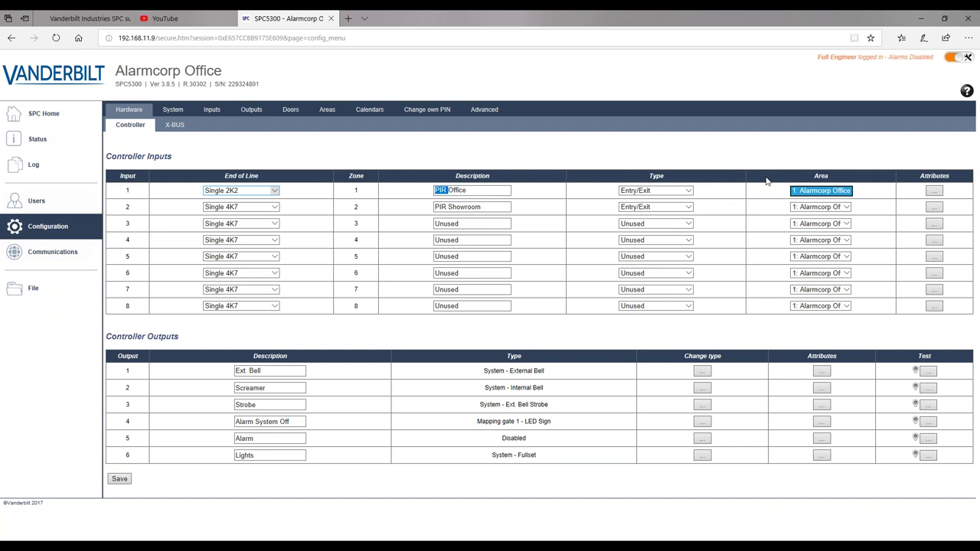
# Step: Open the attributes of zone 1 and inspect the available pulse count values without changing them
pyautogui.click(933, 191)
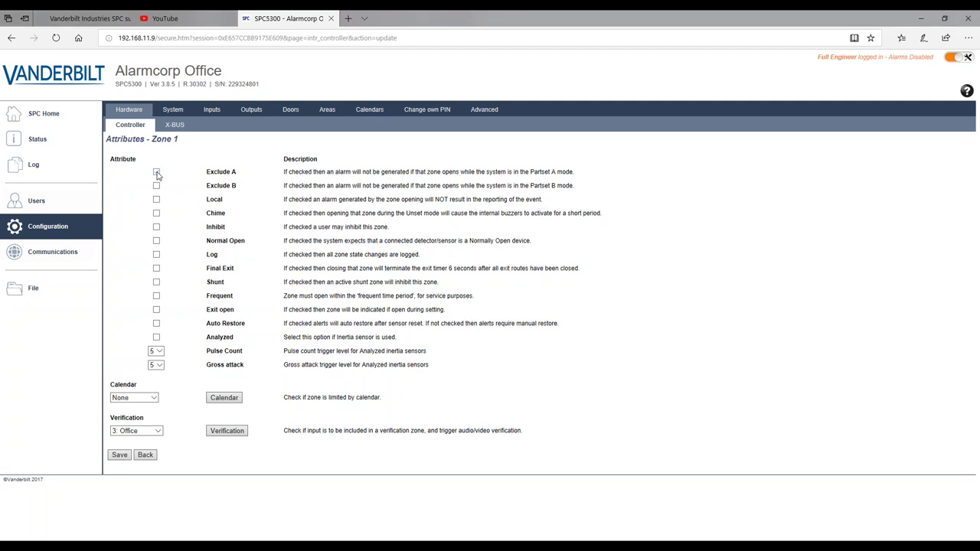
pyautogui.click(158, 351)
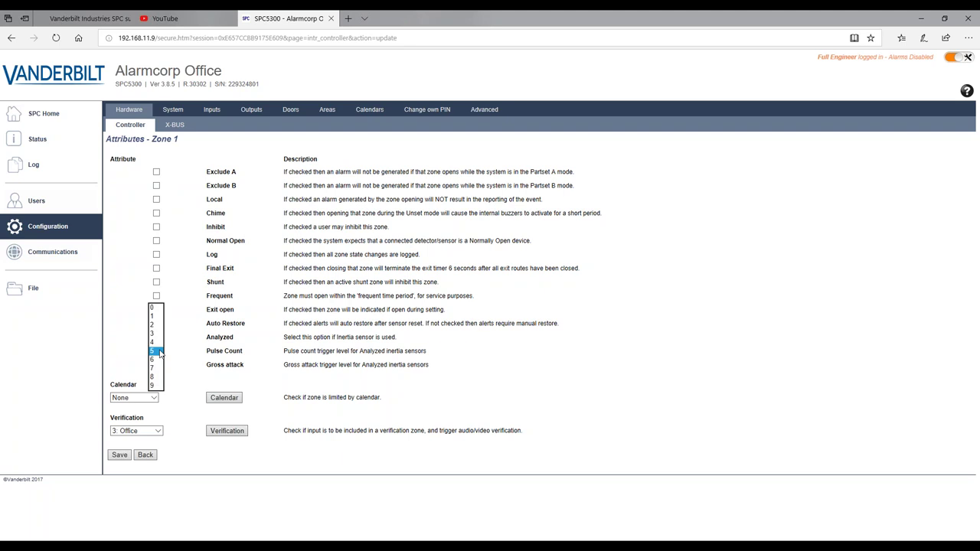
pyautogui.click(197, 286)
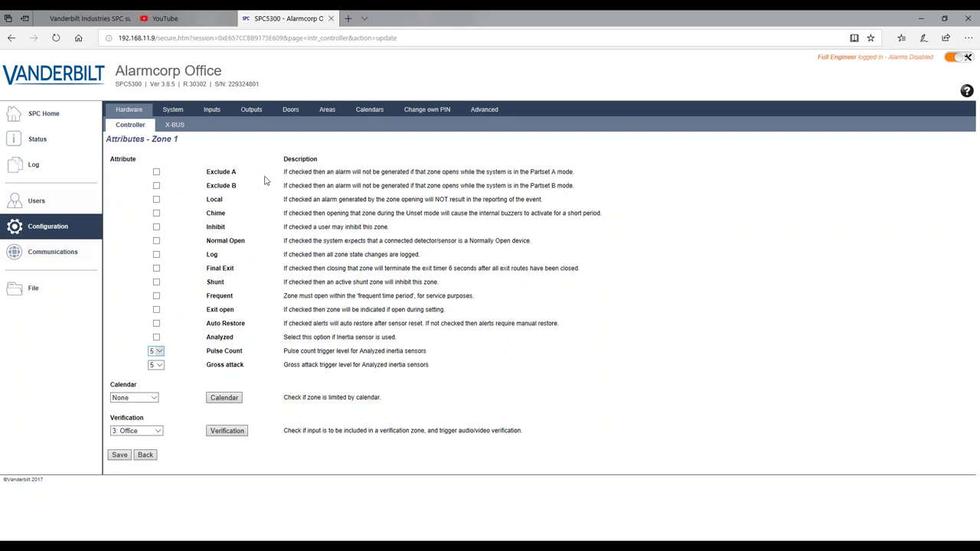
# Step: Return to the controller configuration and view the input settings for all zones
pyautogui.click(40, 229)
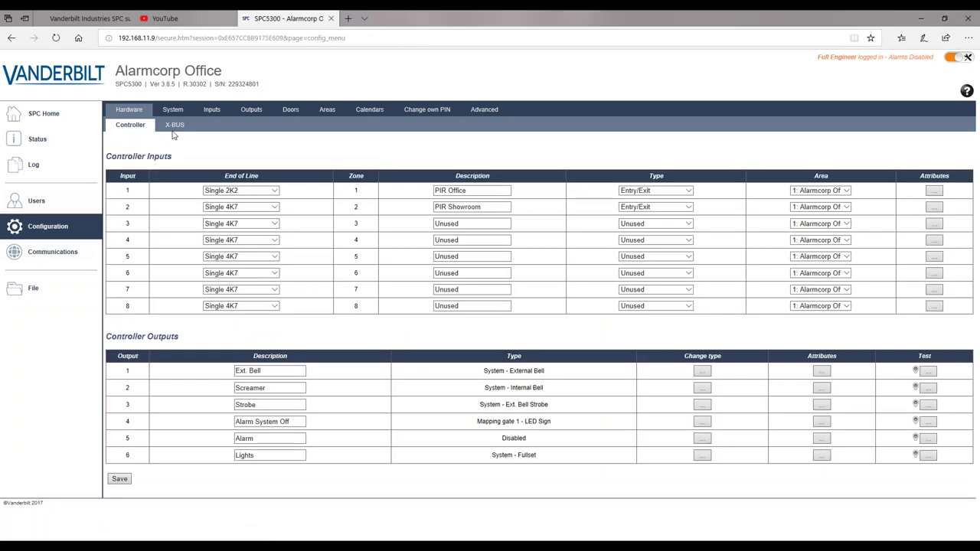
pyautogui.click(211, 112)
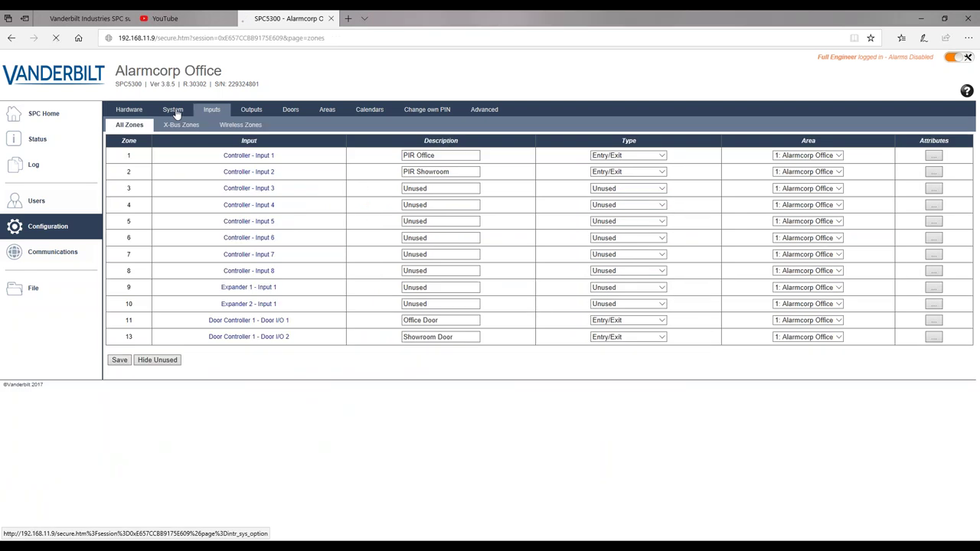
# Step: View the system options and the system timers, selecting the internal bells duration
pyautogui.click(174, 112)
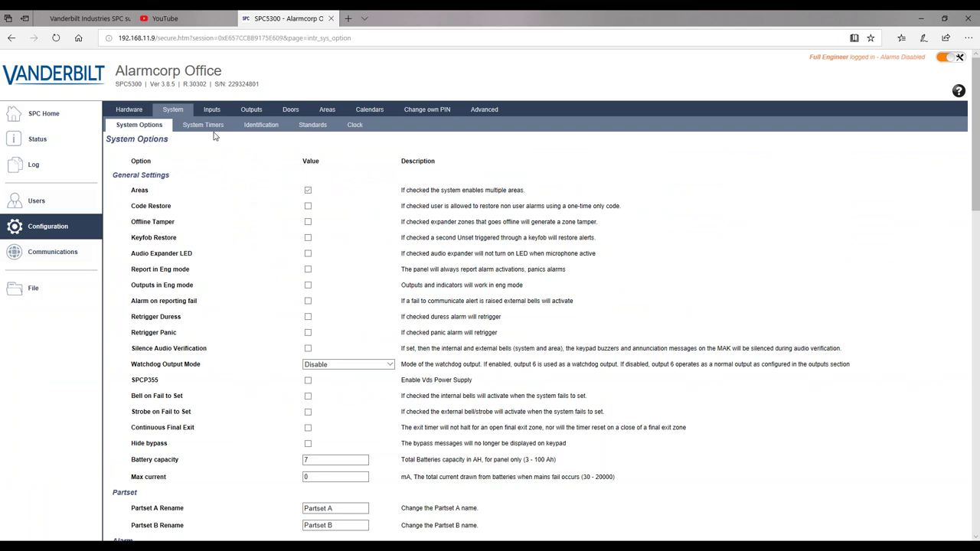
pyautogui.click(203, 125)
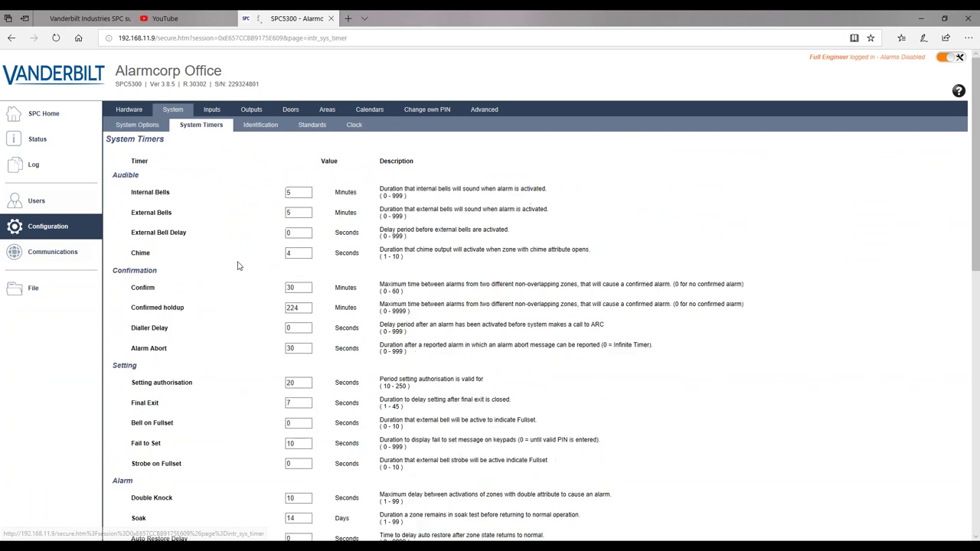
pyautogui.doubleClick(295, 193)
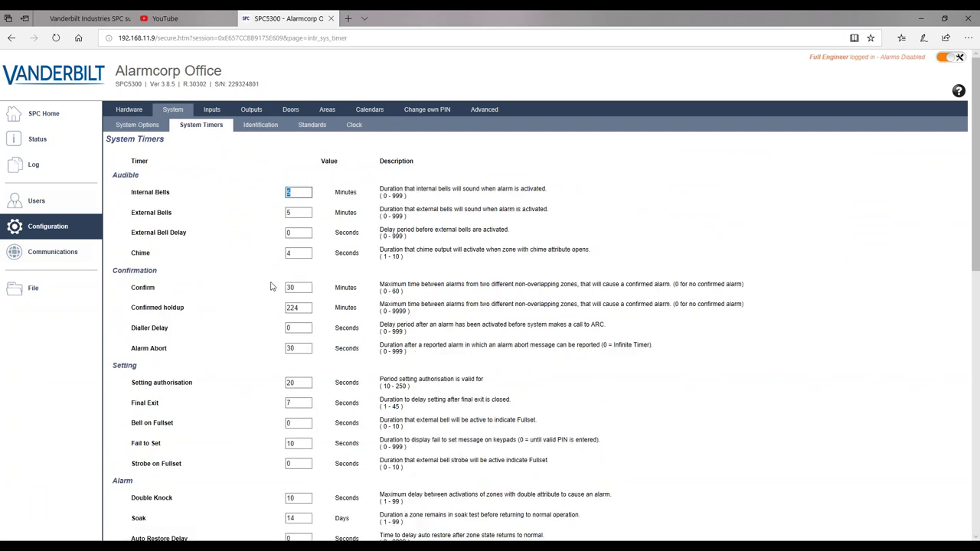